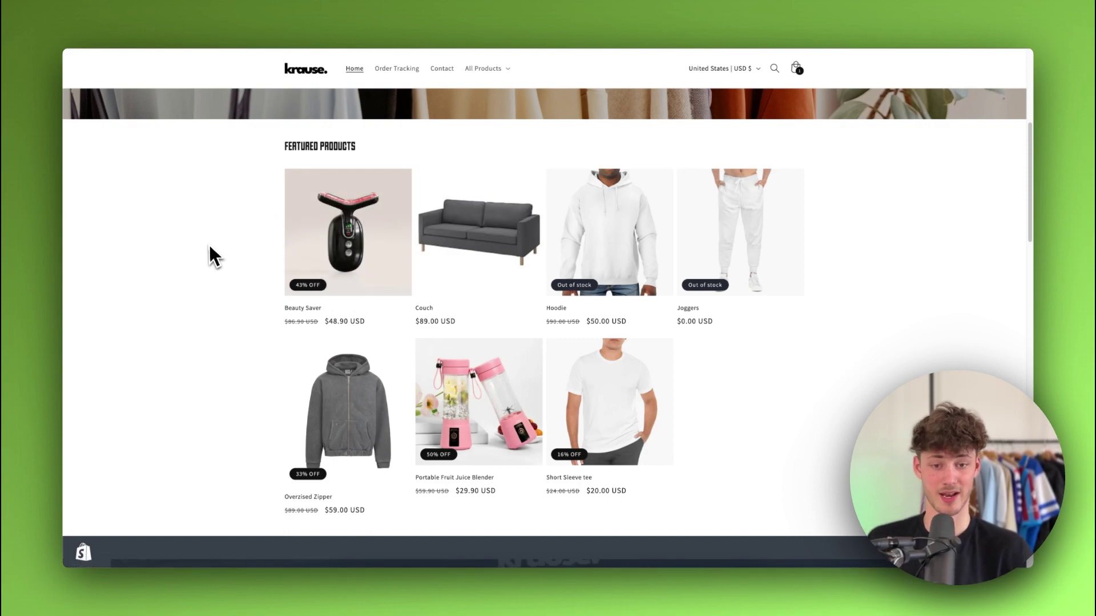
# Step: Open the Beauty Saver product page from the storefront home page's product card
pyautogui.click(323, 249)
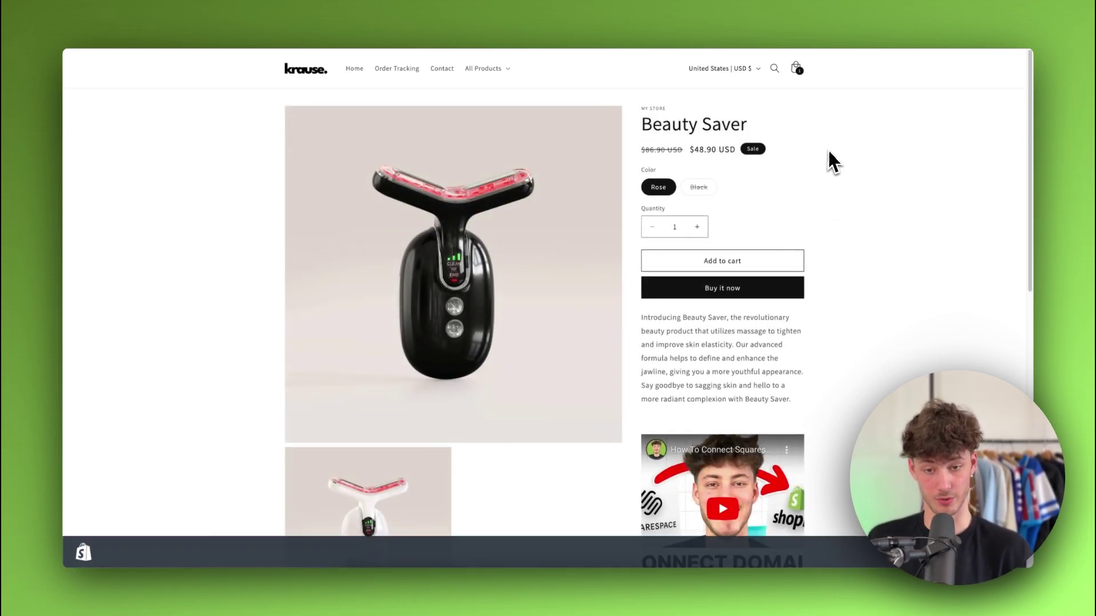
# Step: Reach the admin Themes page, close Dawn's options list, and browse the theme library
pyautogui.click(76, 43)
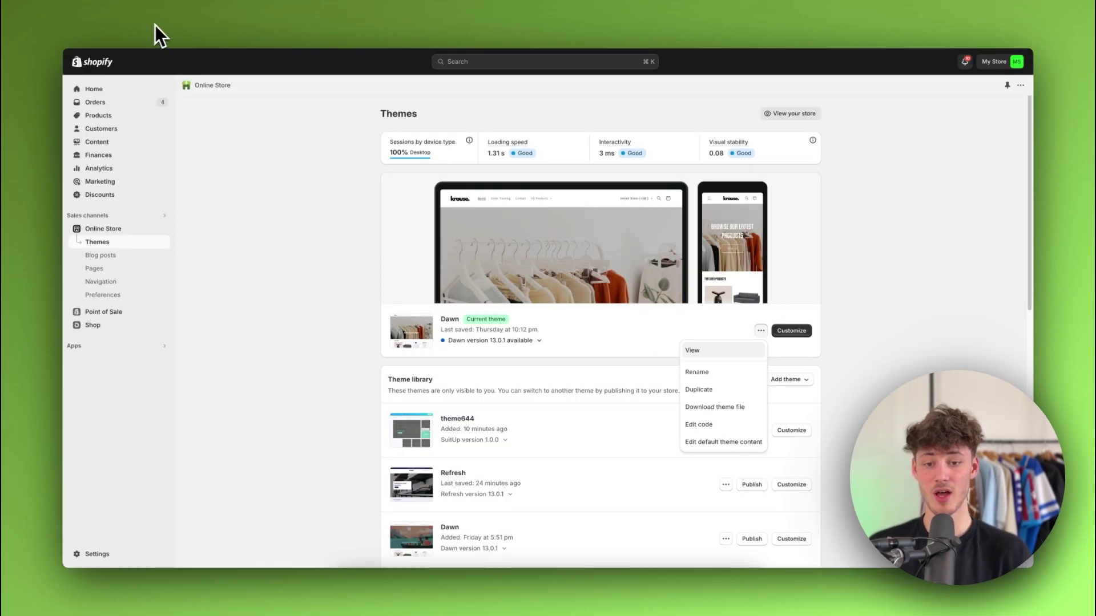
pyautogui.click(200, 227)
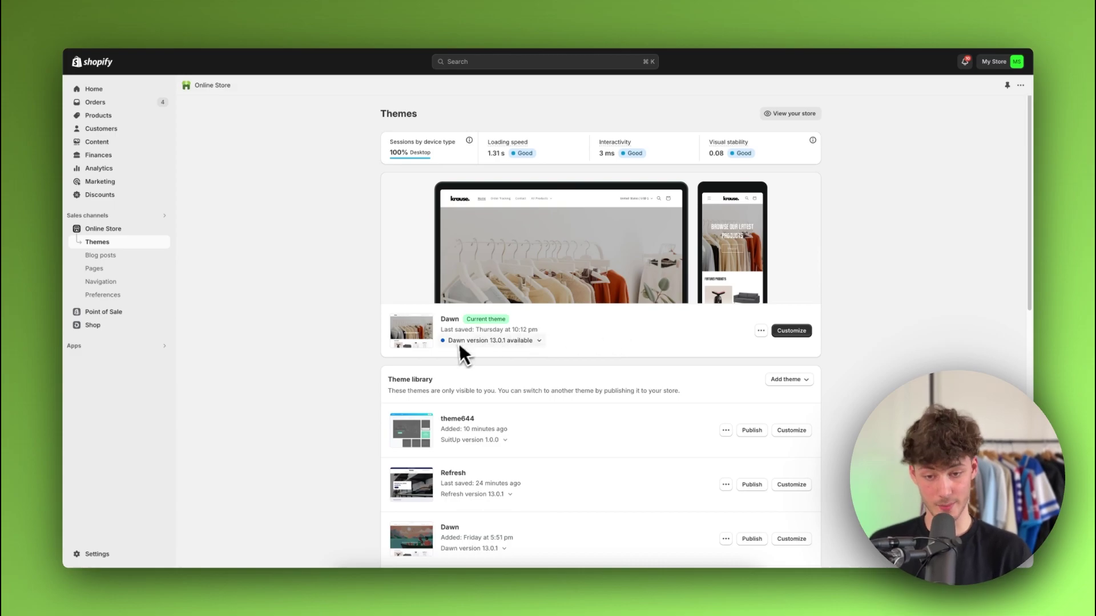
pyautogui.scroll(-5, 645, 331)
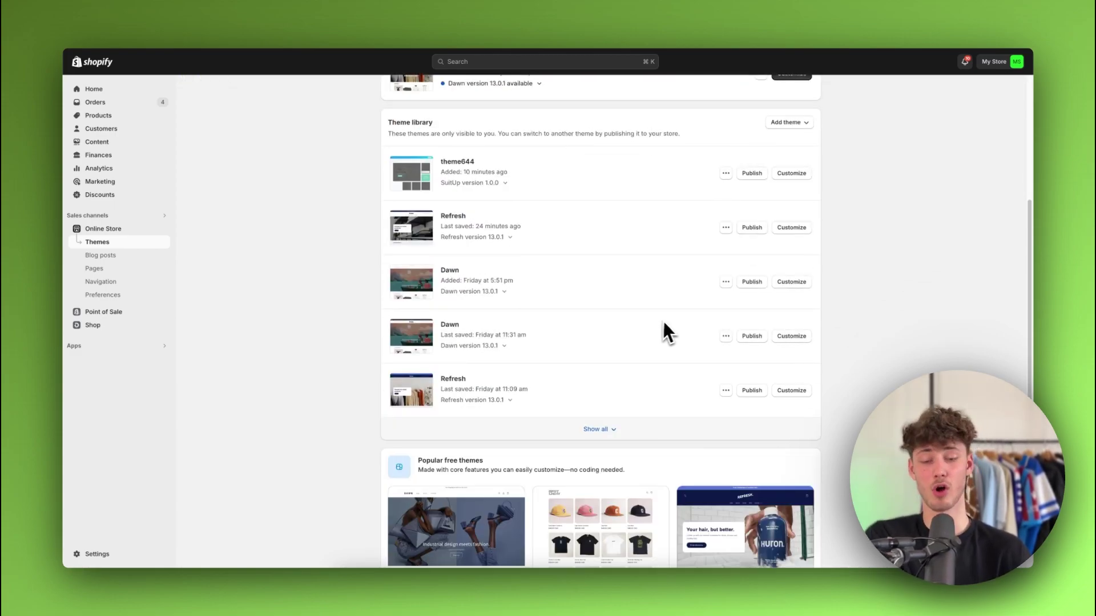
pyautogui.scroll(-5, 665, 328)
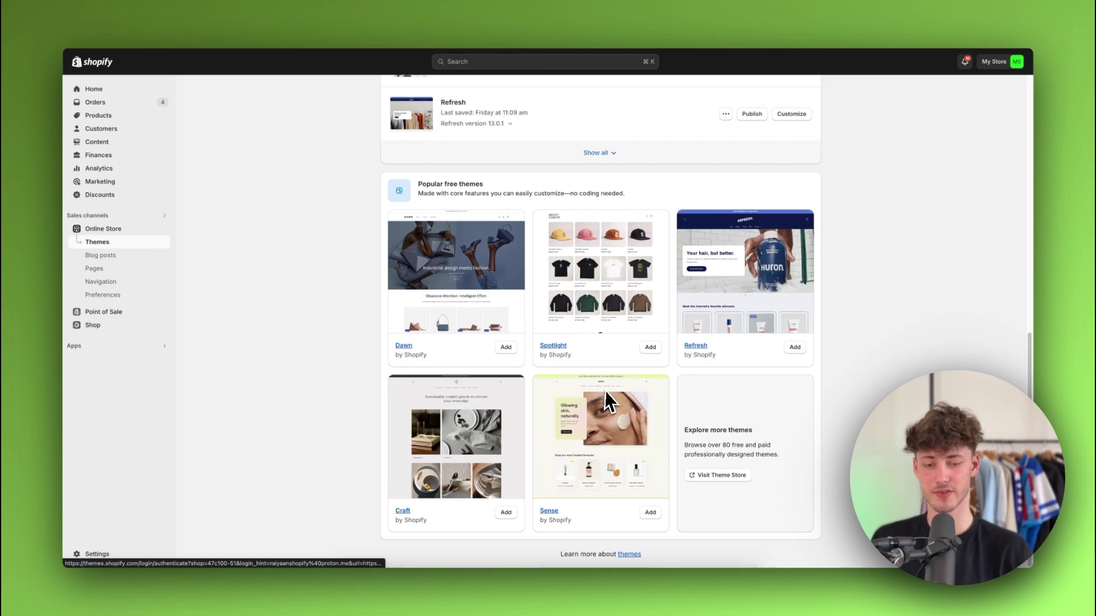
pyautogui.scroll(7, 728, 300)
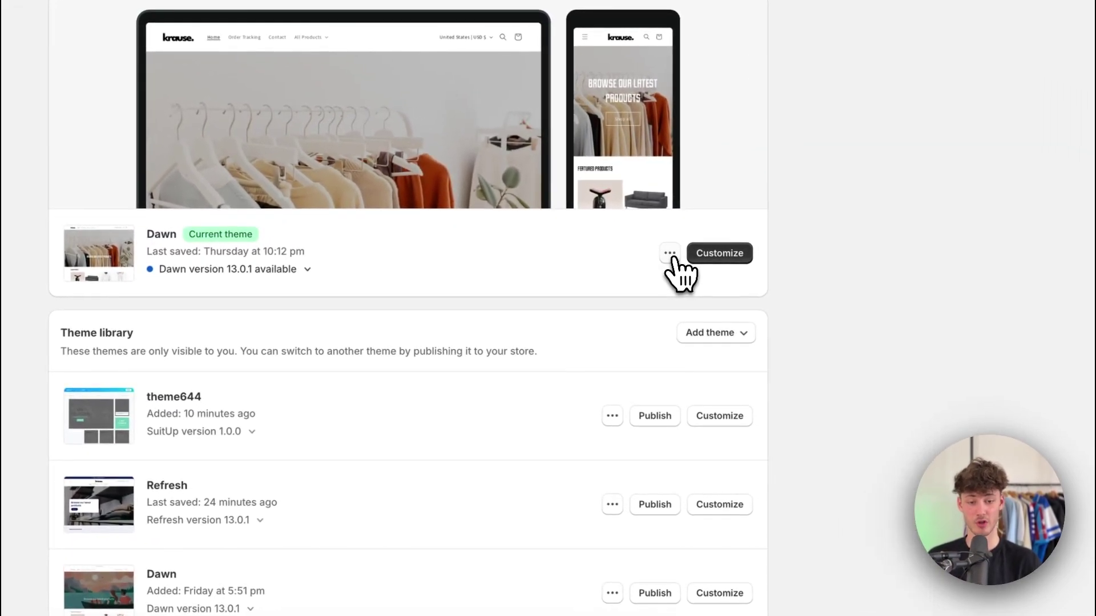
# Step: Open the Dawn theme's code editor and expand the Assets folder
pyautogui.click(670, 253)
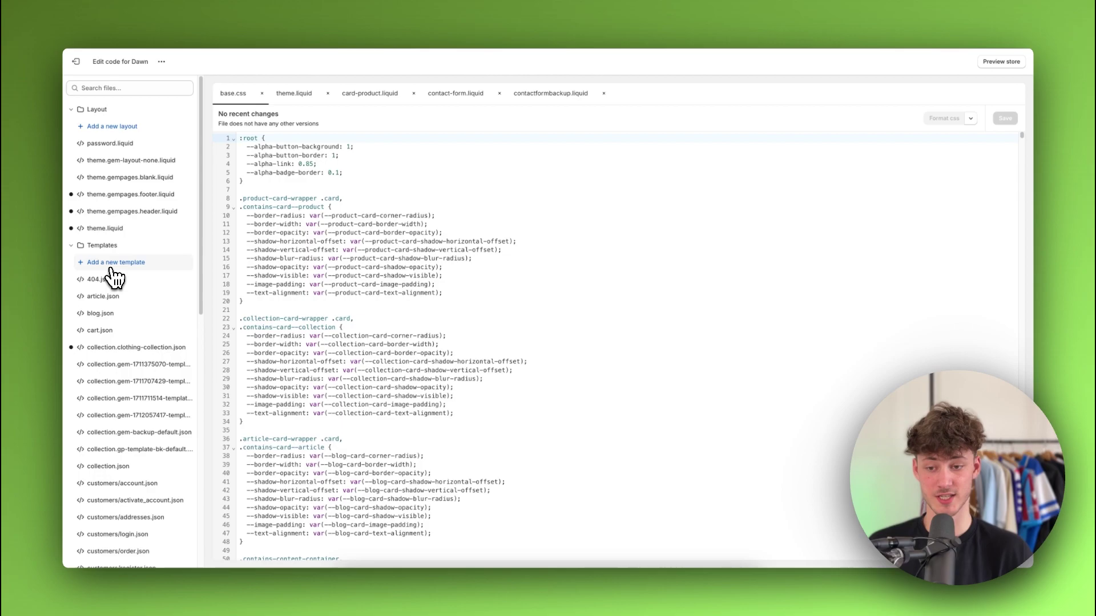
pyautogui.scroll(-10, 114, 278)
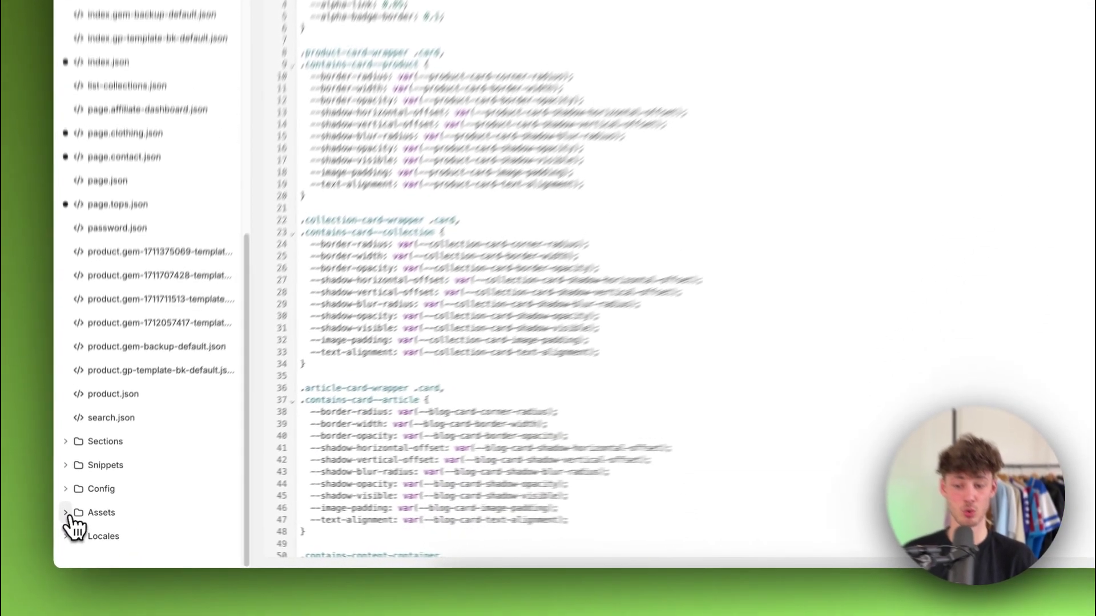
pyautogui.click(66, 513)
# Step: Add a blank line after the last rule at the end of base.css
pyautogui.scroll(-5, 160, 451)
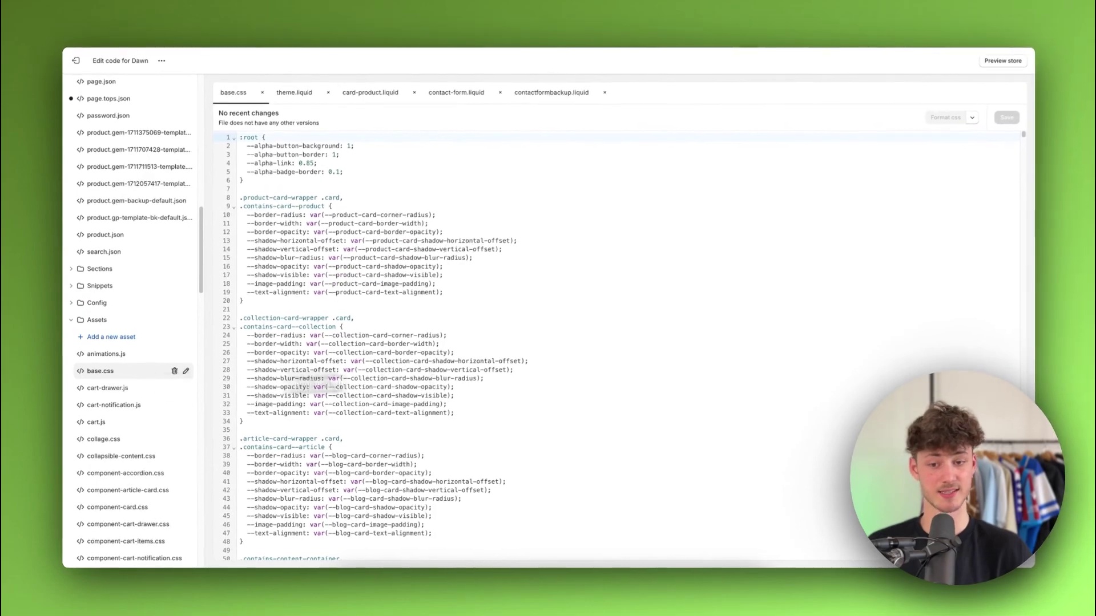
pyautogui.scroll(-15, 553, 350)
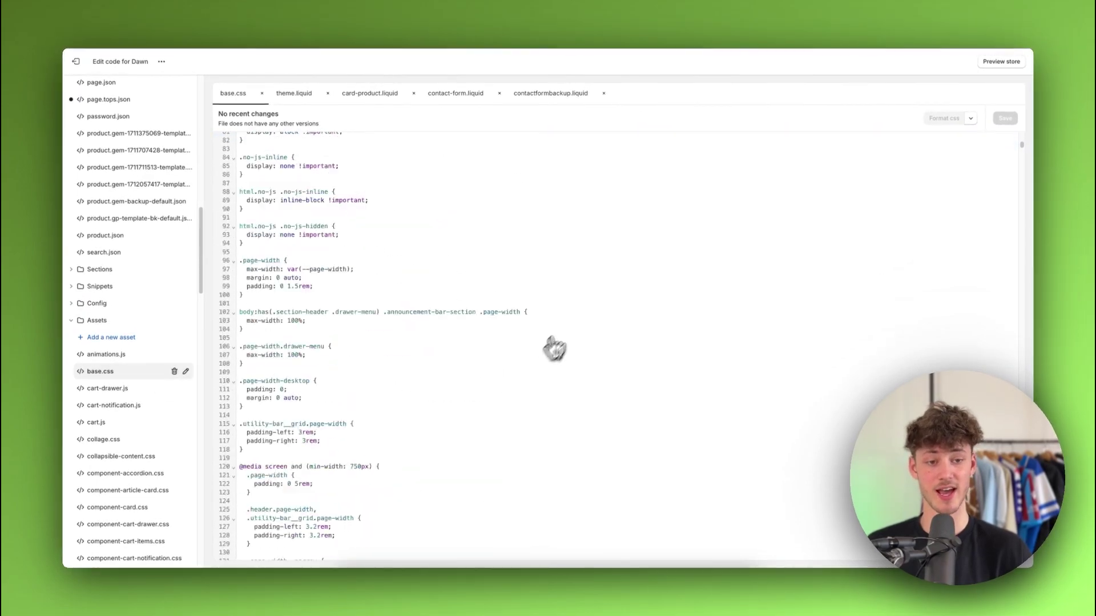
pyautogui.scroll(-10, 571, 337)
pyautogui.scroll(-10, 656, 302)
pyautogui.scroll(-5, 721, 289)
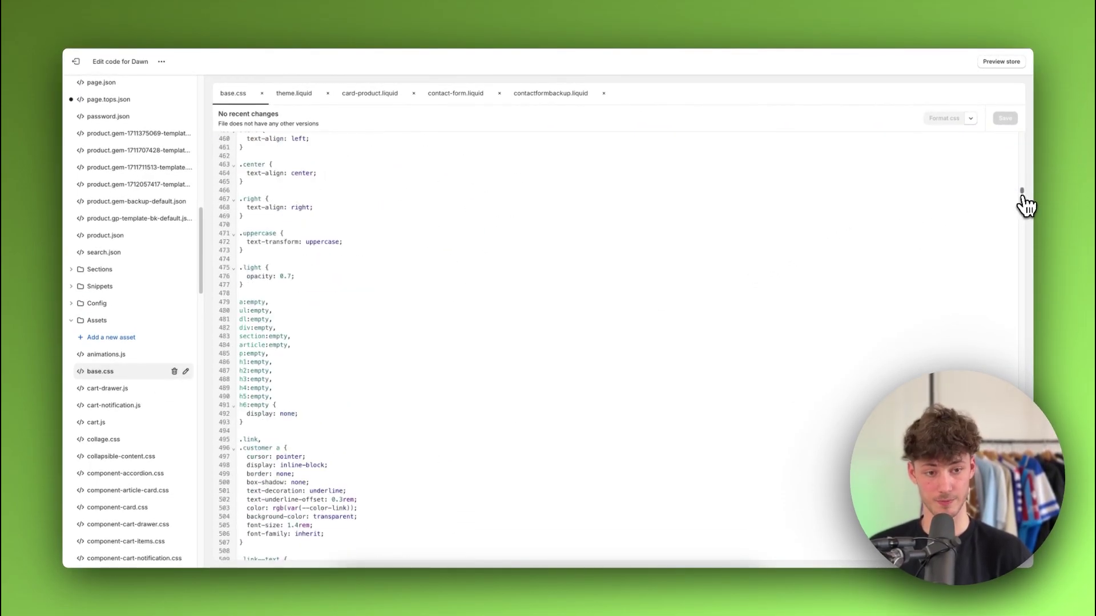
pyautogui.moveTo(1024, 204); pyautogui.dragTo(1036, 579)
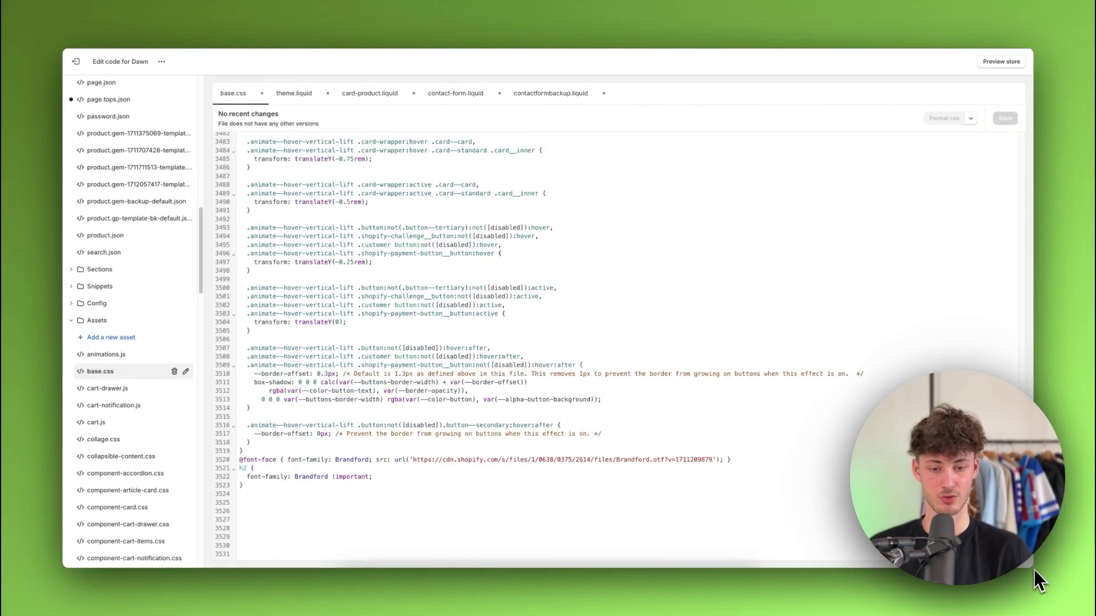
pyautogui.click(290, 493)
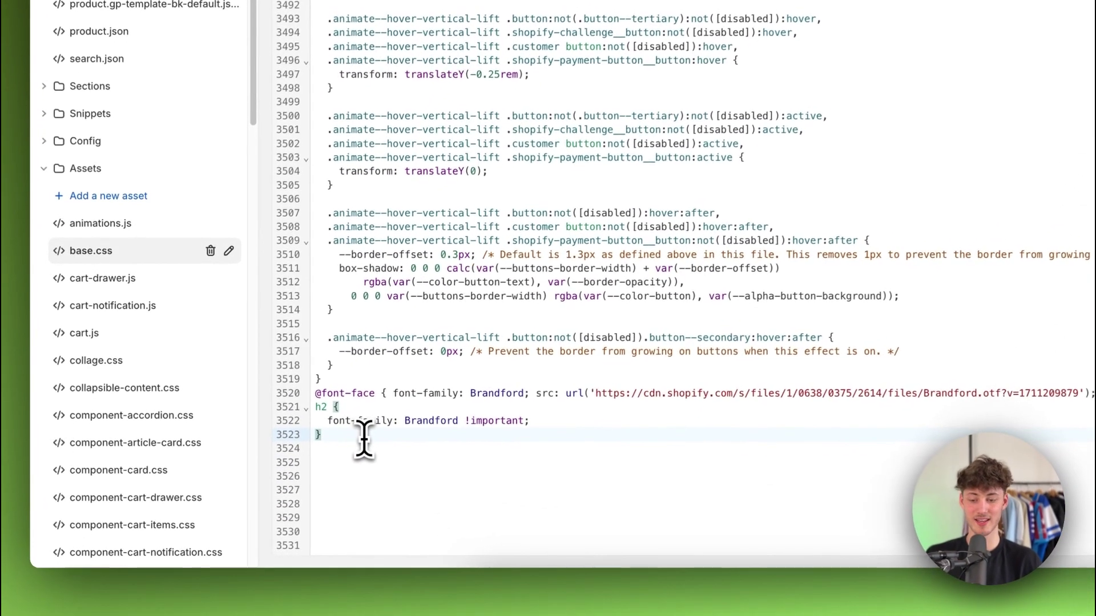
pyautogui.press('Return')
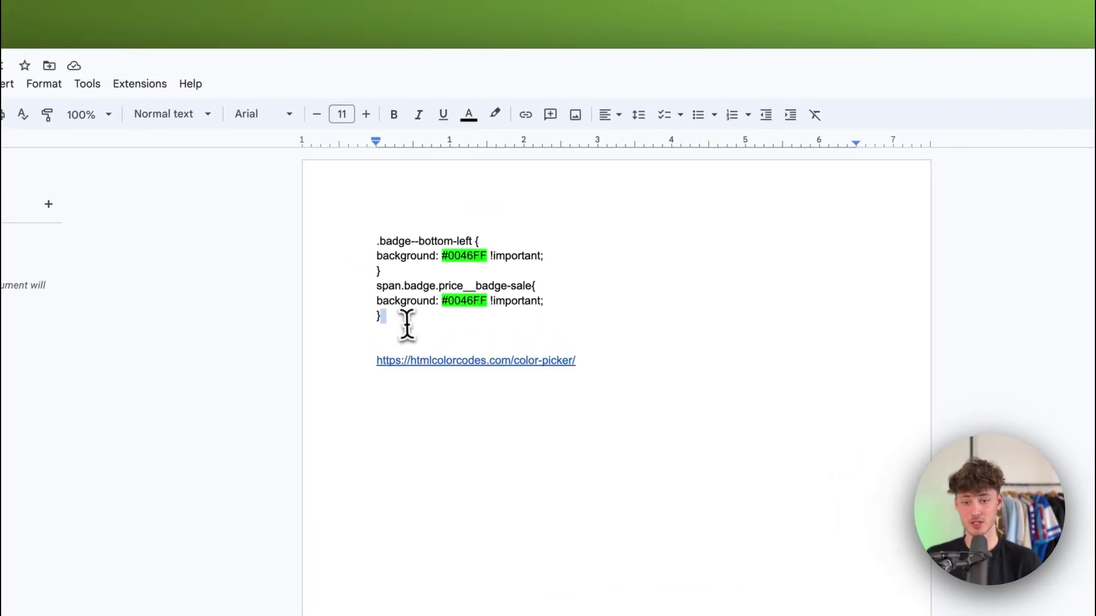
# Step: Copy the six lines of badge background CSS from the Google Doc into base.css
pyautogui.moveTo(397, 213); pyautogui.dragTo(379, 170)
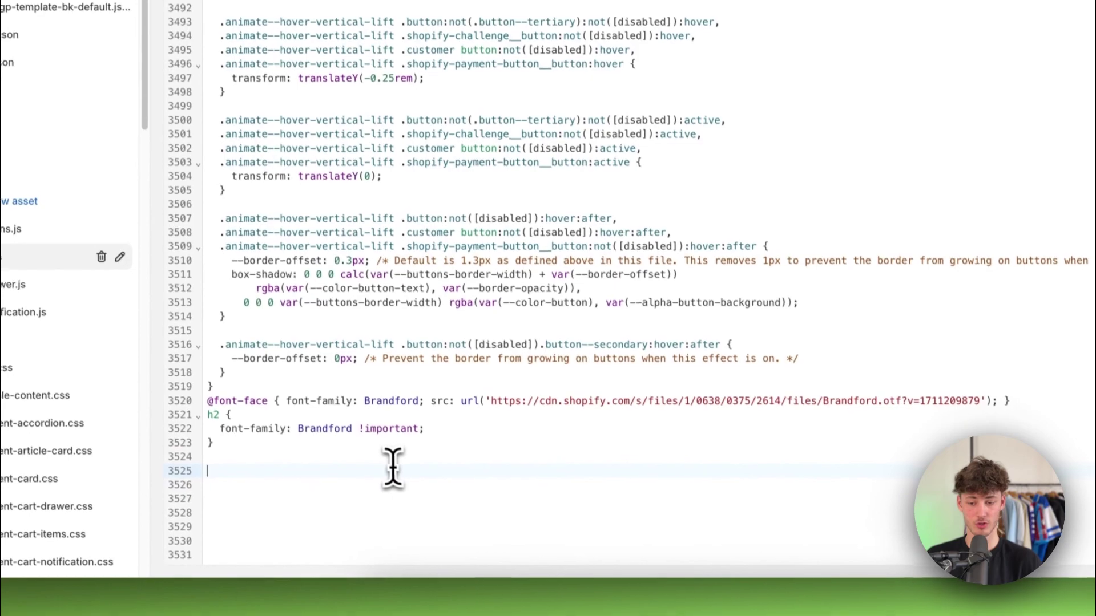
pyautogui.write('.badge--bottom-left { background: #0046FF !important; } span.badge.price__badge-sale{ background: #0046FF !important; }')
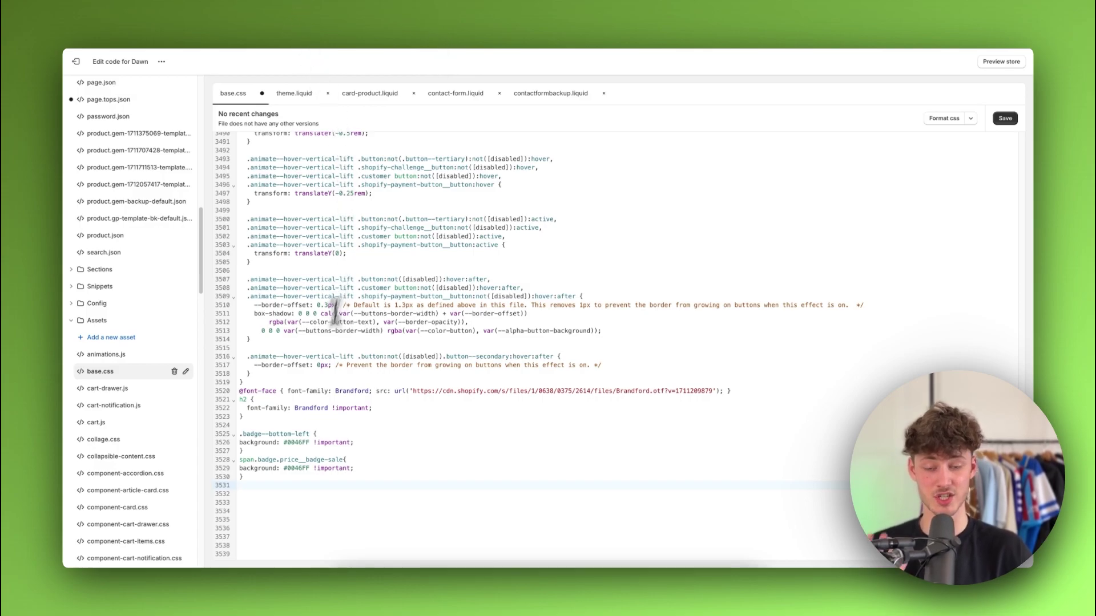
# Step: Open the HTML Color Codes picker via the link in the notes
pyautogui.click(273, 19)
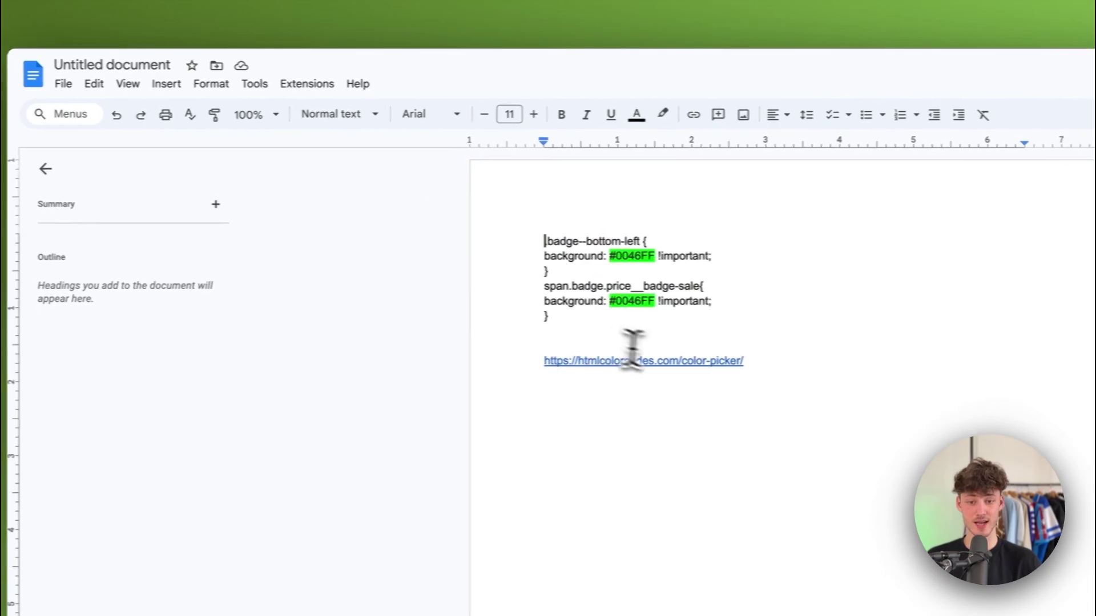
pyautogui.click(632, 357)
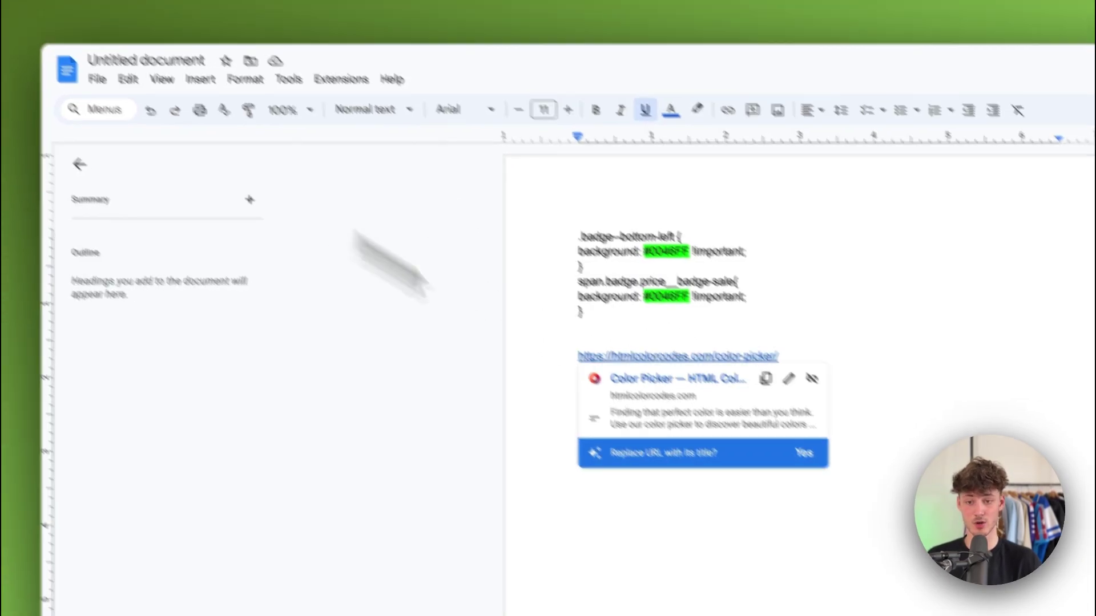
pyautogui.click(656, 378)
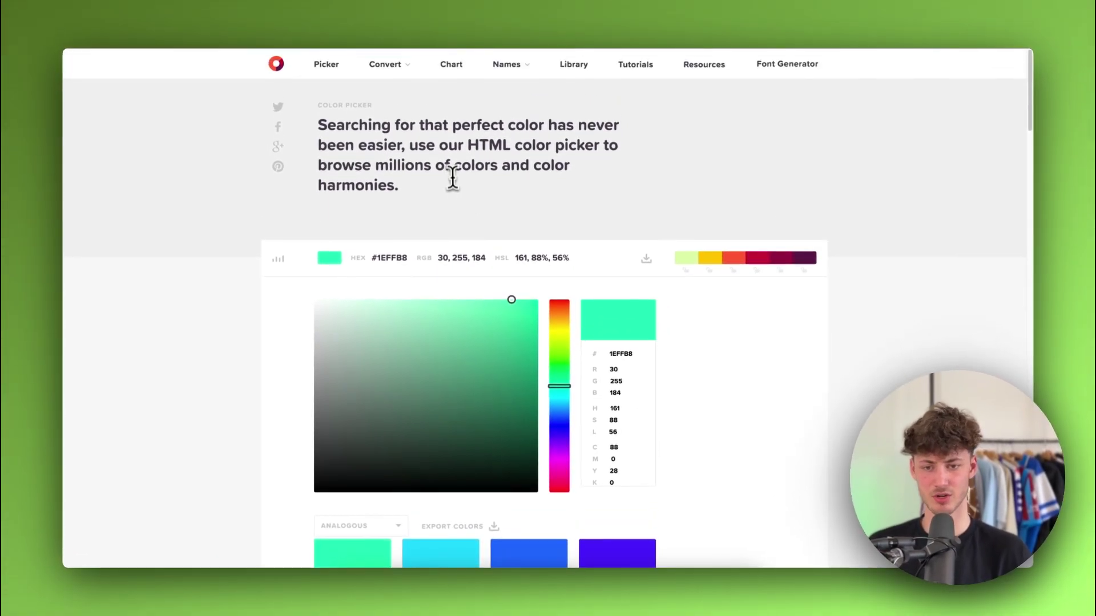
pyautogui.moveTo(465, 145); pyautogui.dragTo(578, 147)
pyautogui.click(570, 161)
pyautogui.scroll(-3, 571, 162)
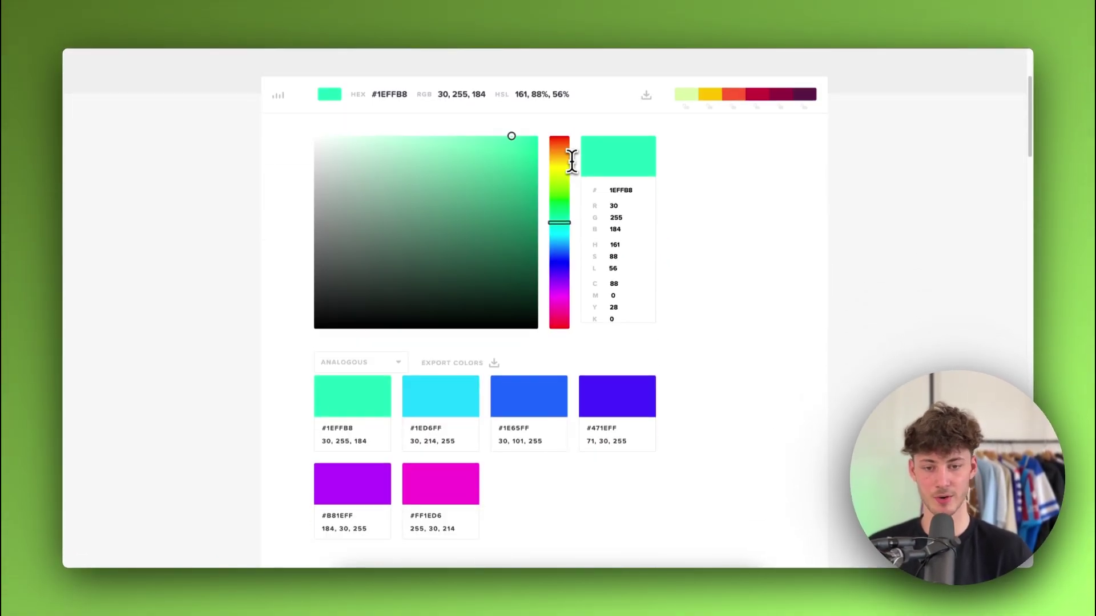
# Step: Pick blue hex 006ED2 and select #0046FF in base.css to replace it
pyautogui.moveTo(559, 222); pyautogui.dragTo(560, 274)
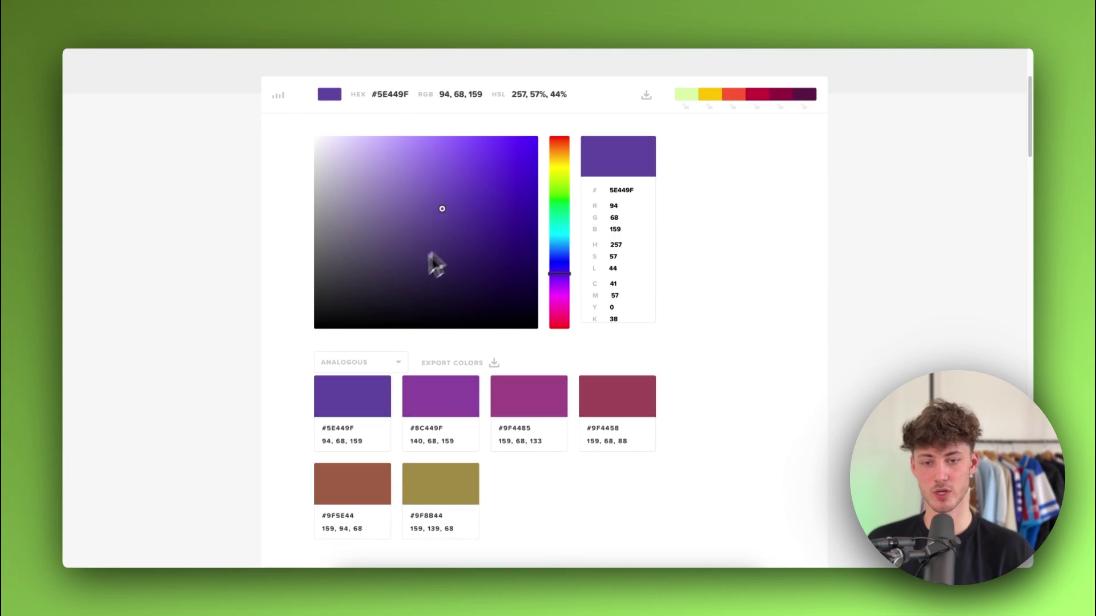
pyautogui.moveTo(443, 208)
pyautogui.mouseDown()
pyautogui.moveTo(338, 138)
pyautogui.moveTo(498, 149)
pyautogui.mouseUp()
pyautogui.scroll(3, 594, 276)
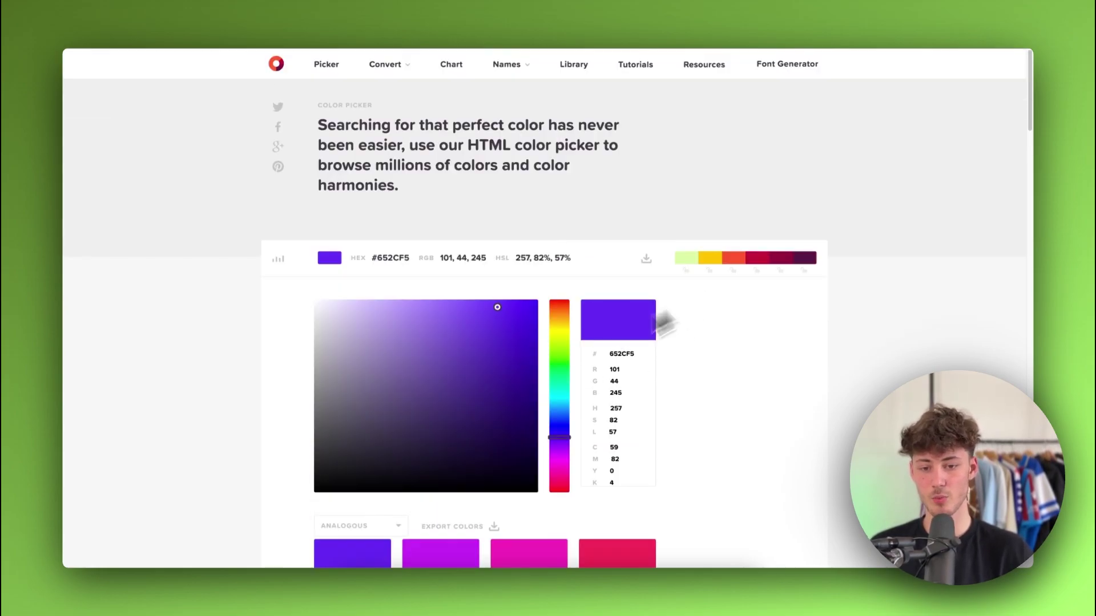
pyautogui.click(562, 421)
pyautogui.moveTo(562, 421); pyautogui.dragTo(560, 411)
pyautogui.moveTo(514, 325); pyautogui.dragTo(540, 326)
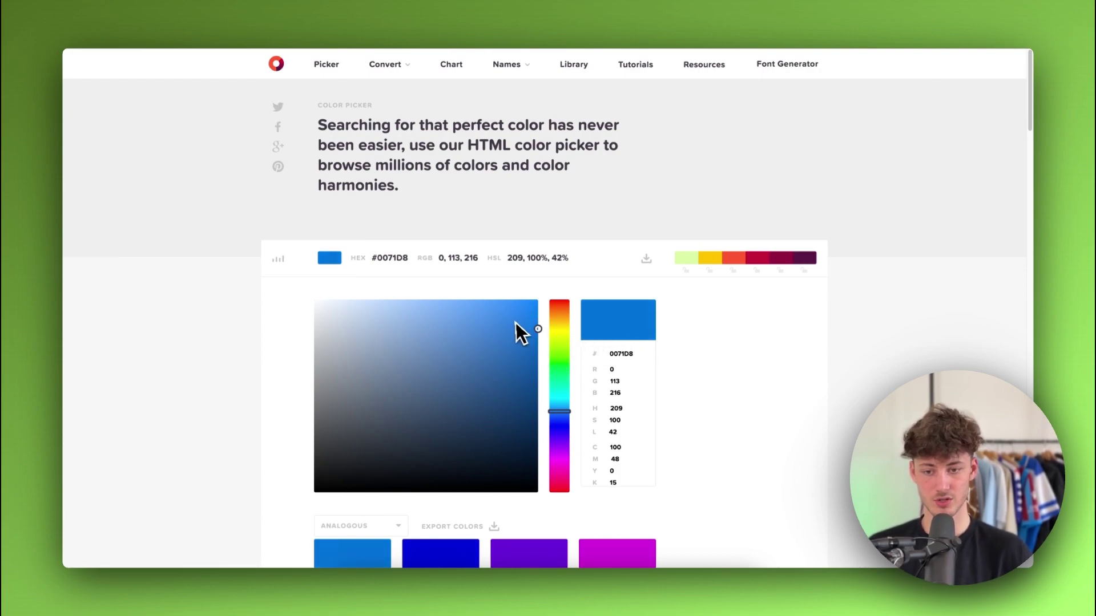
pyautogui.moveTo(516, 323); pyautogui.dragTo(546, 337)
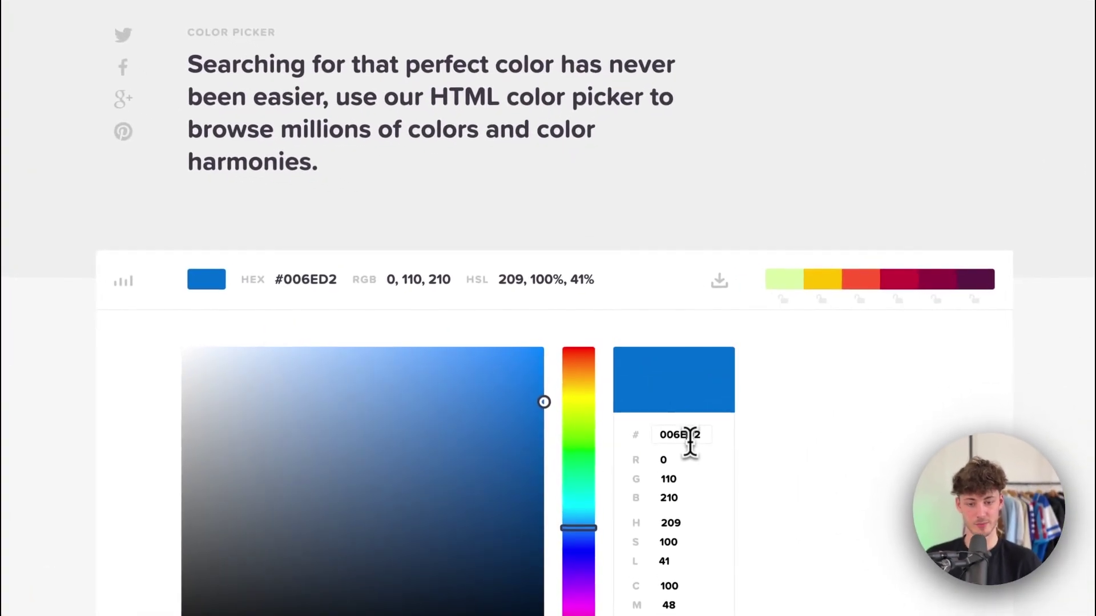
pyautogui.doubleClick(623, 354)
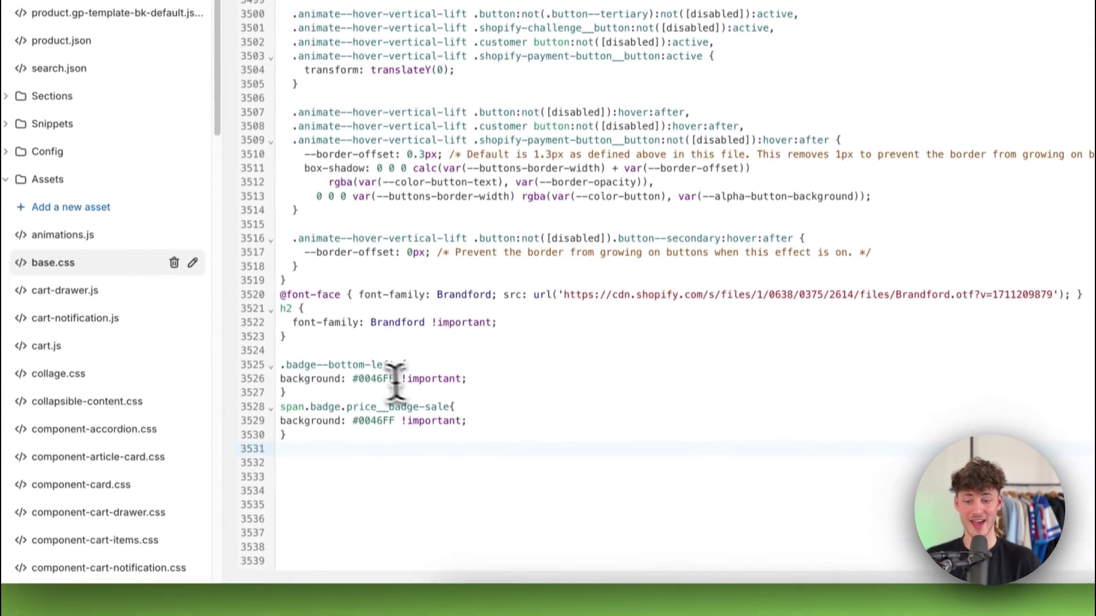
pyautogui.doubleClick(381, 378)
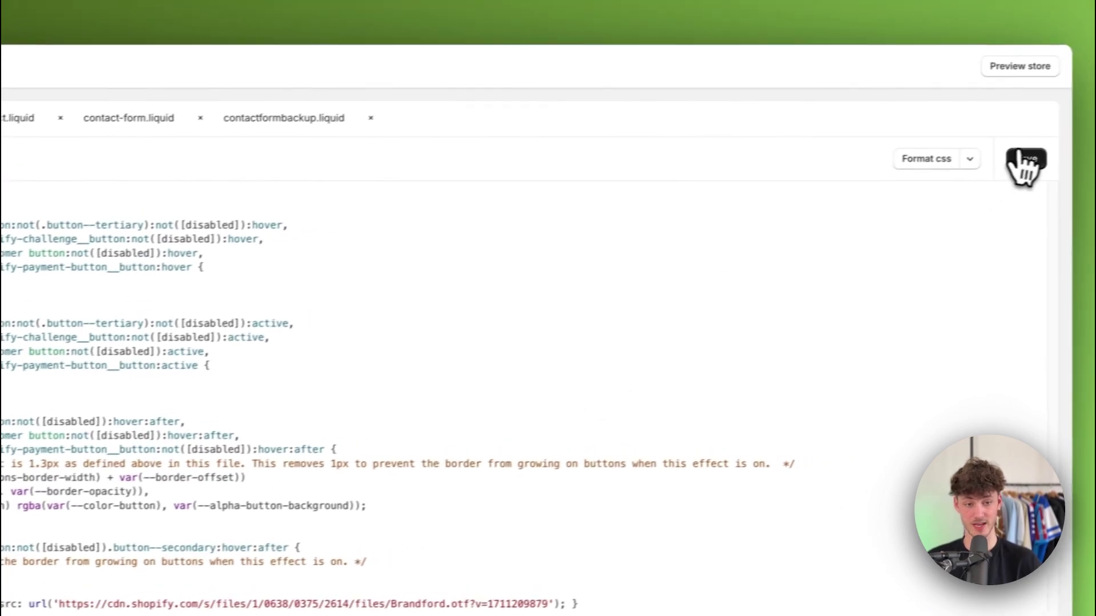
# Step: Save the edited base.css and exit the code editor
pyautogui.click(999, 166)
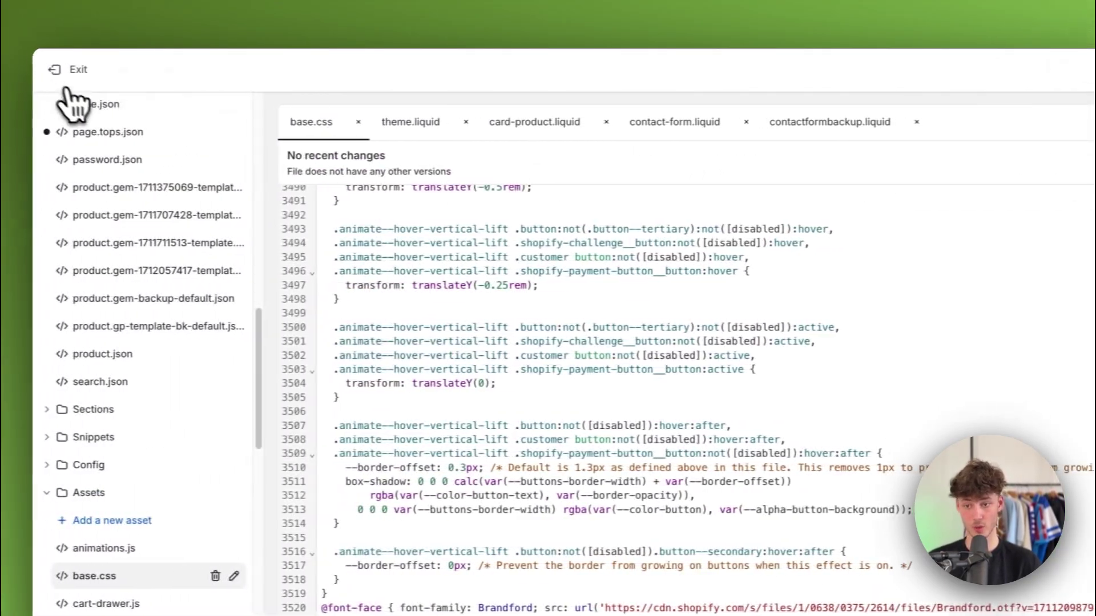
pyautogui.click(77, 72)
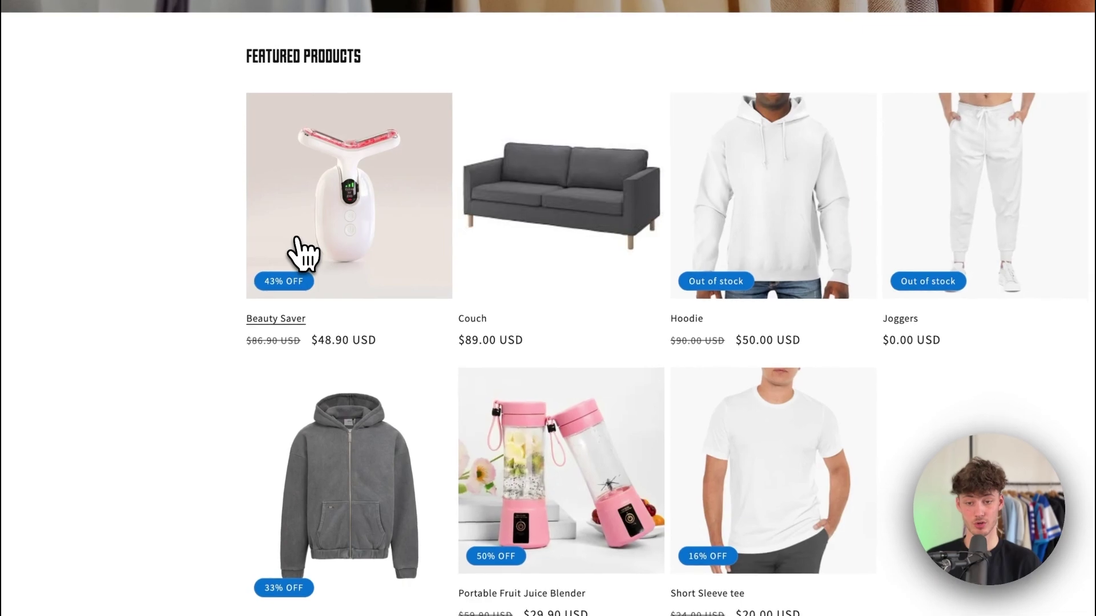
# Step: Confirm the Beauty Saver product page now shows a blue Sale badge
pyautogui.click(288, 252)
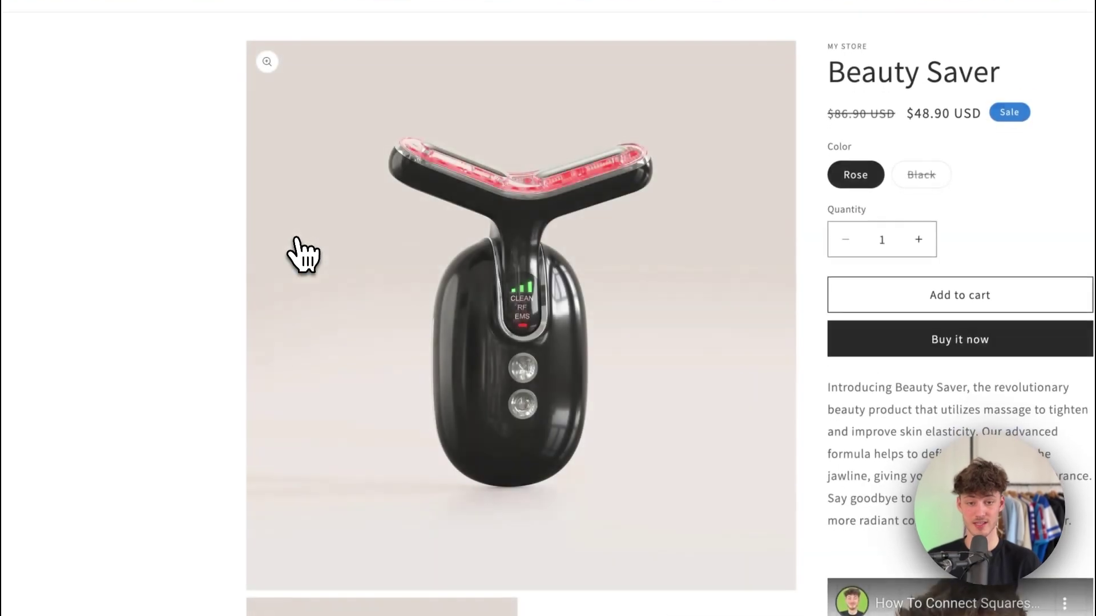